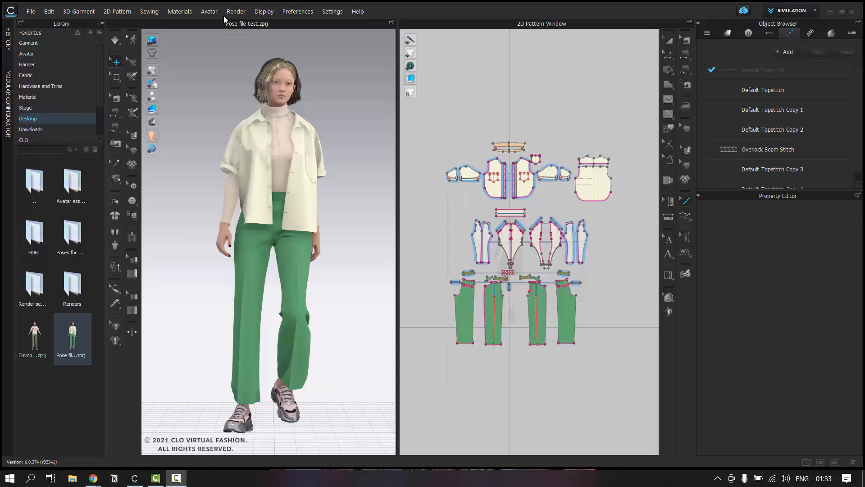
Step: Open the Render window and show the render light properties
click(236, 11)
click(244, 23)
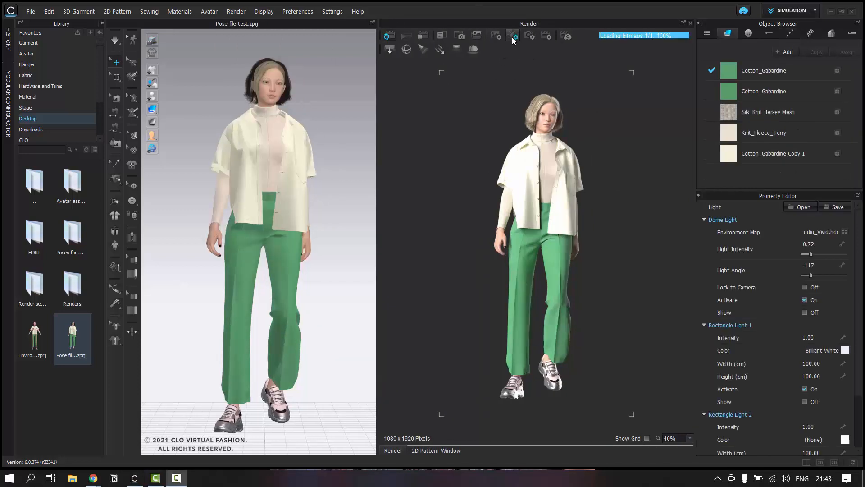
click(512, 38)
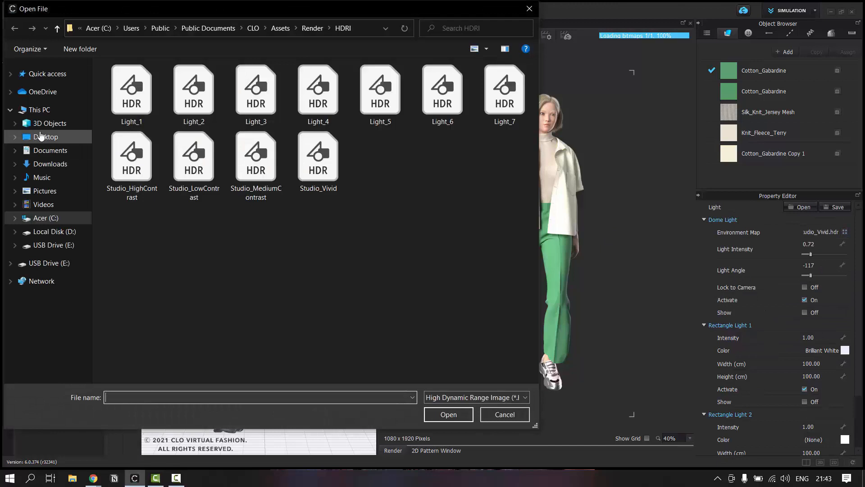
Step: Load vatican_road_2k from the desktop Assets HDRI folder as the dome light's environment map and show it in the render
click(45, 136)
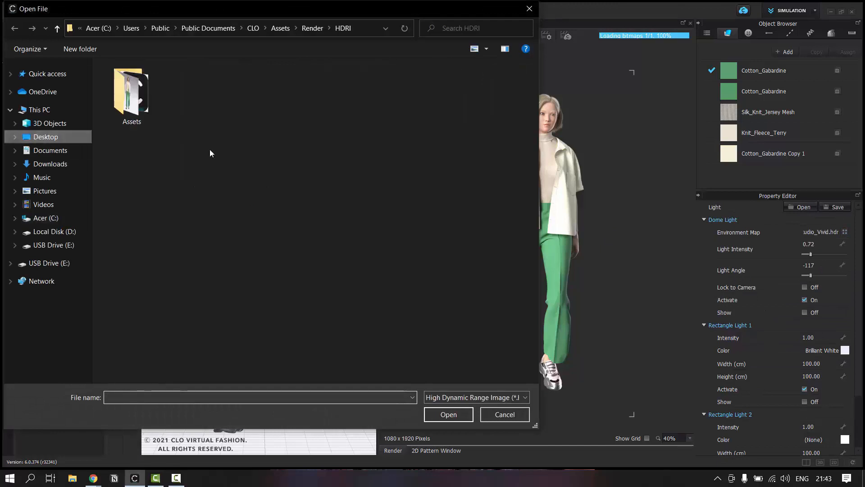
double_click(138, 99)
double_click(193, 90)
click(366, 112)
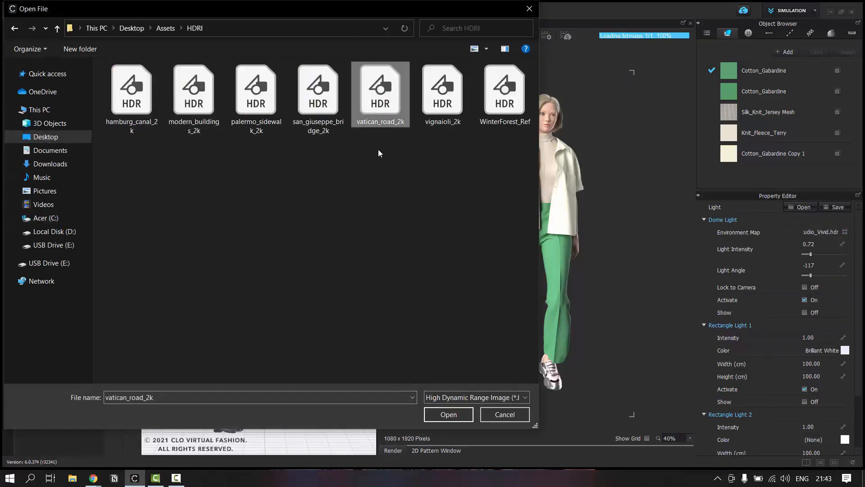
click(441, 417)
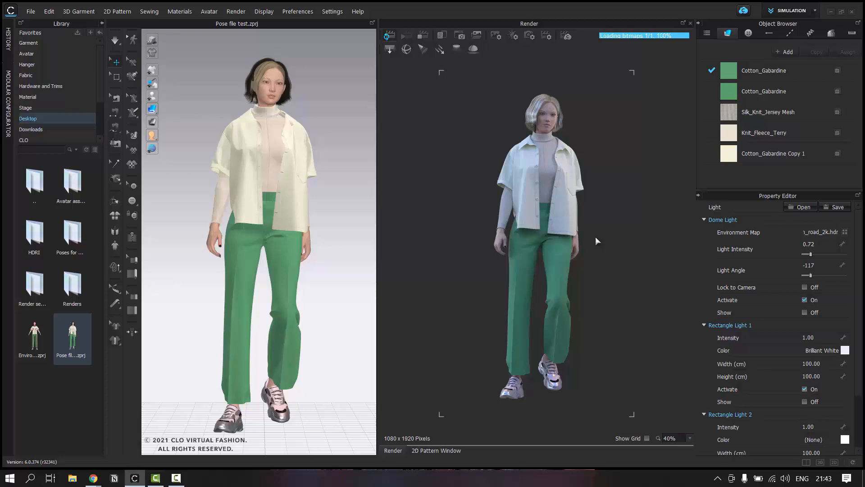
click(804, 312)
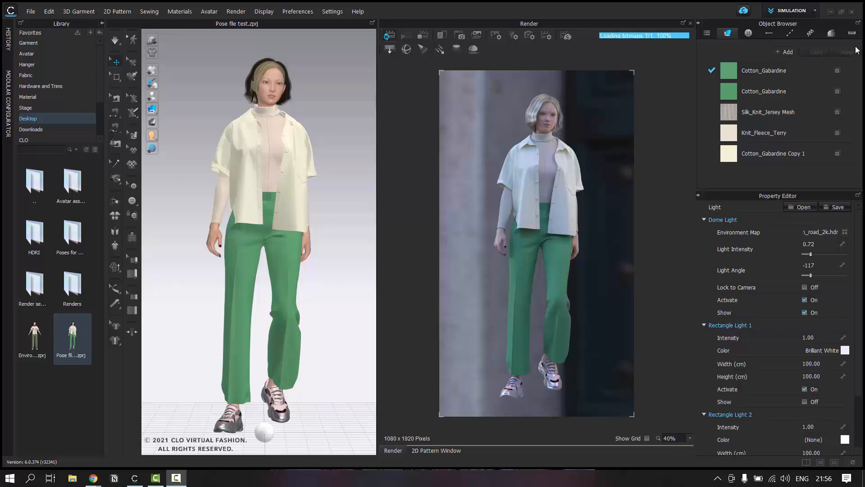
Step: Set the camera's field of view to 95 and reframe the avatar full-length against the environment background
click(530, 36)
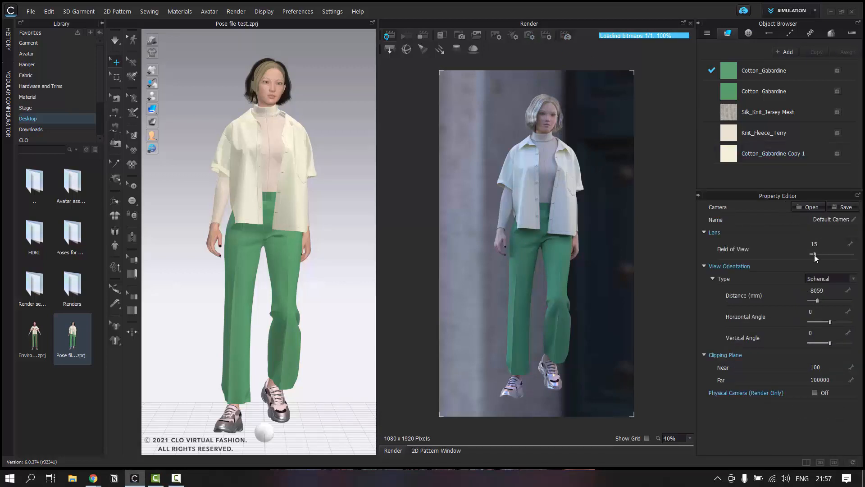
drag(815, 255, 833, 255)
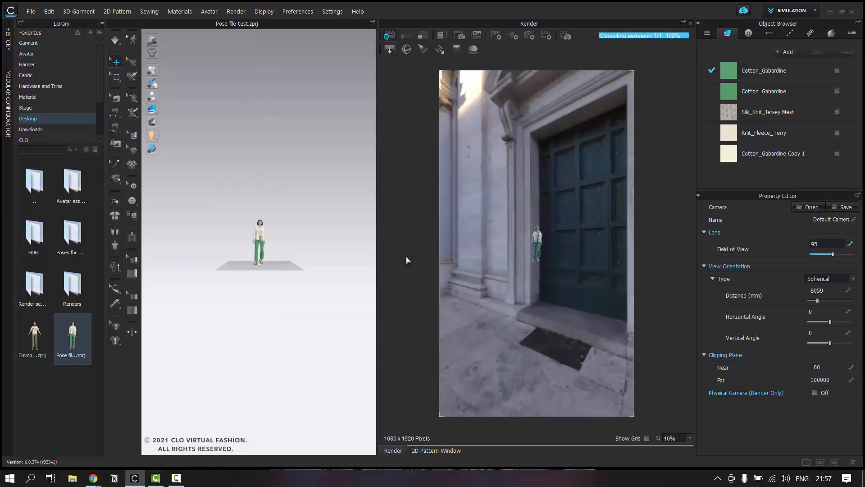
scroll(280, 244, up, 5)
scroll(280, 243, up, 5)
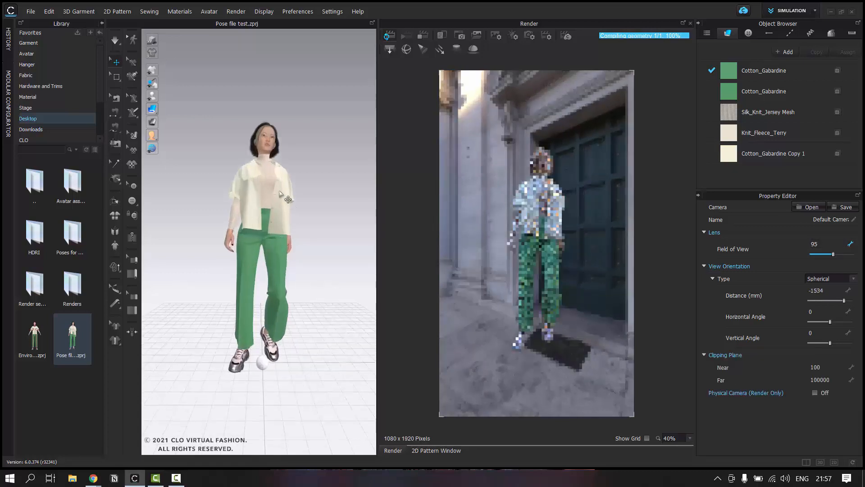
right_drag(297, 208, 310, 218)
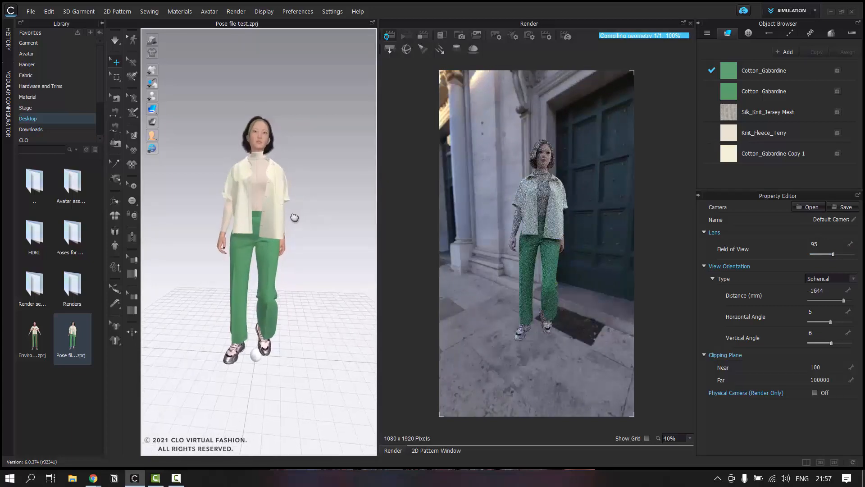
scroll(288, 223, up, 1)
middle_drag(291, 219, 289, 241)
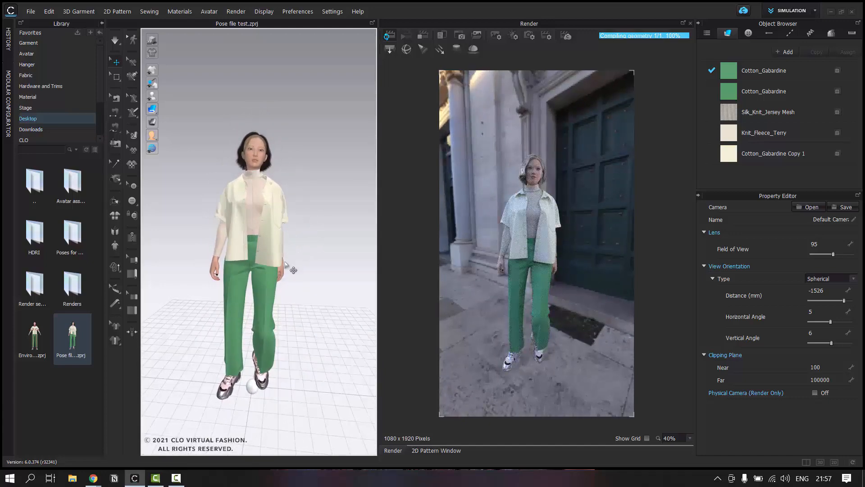
right_drag(285, 270, 298, 276)
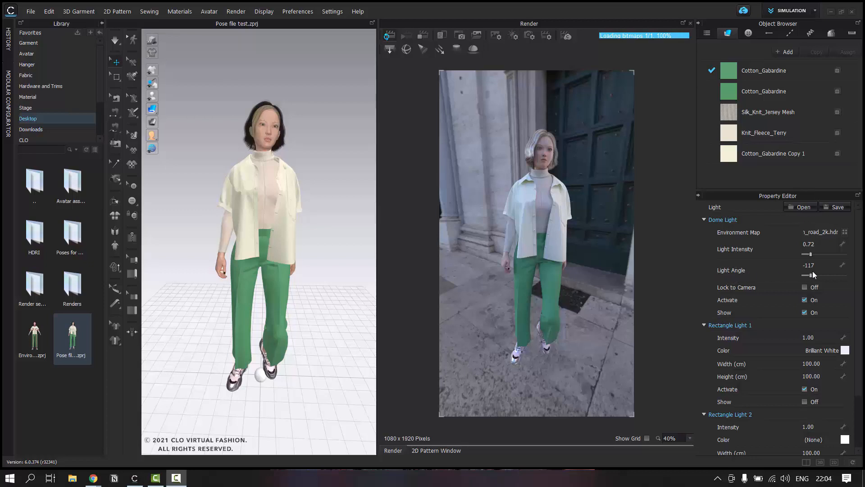
Step: Rotate the dome light's angle through 121 and past 148 to change the background behind the avatar
drag(810, 275, 817, 275)
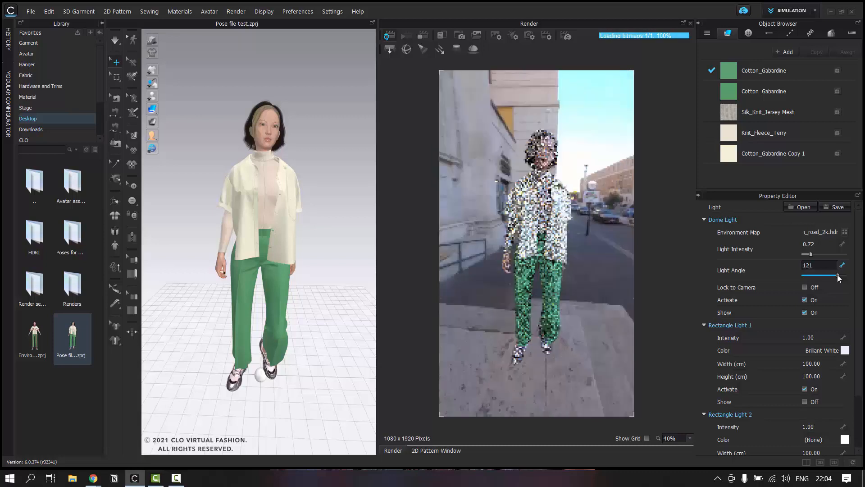
drag(839, 275, 842, 276)
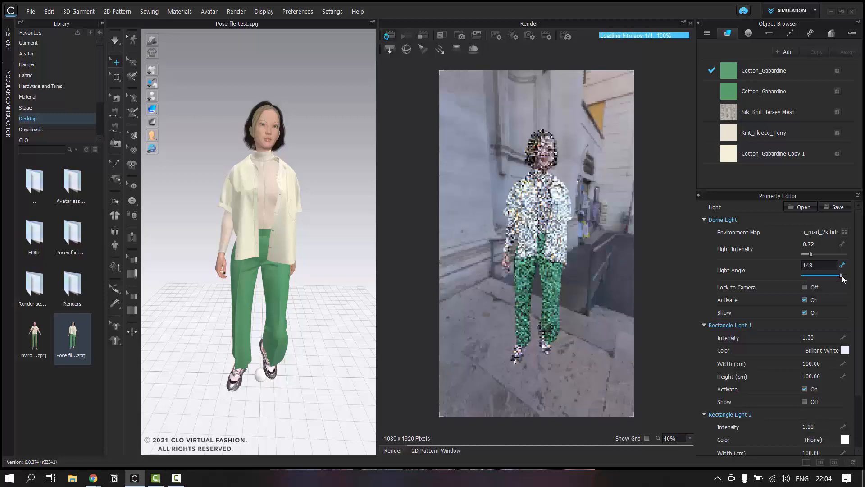
drag(842, 275, 845, 276)
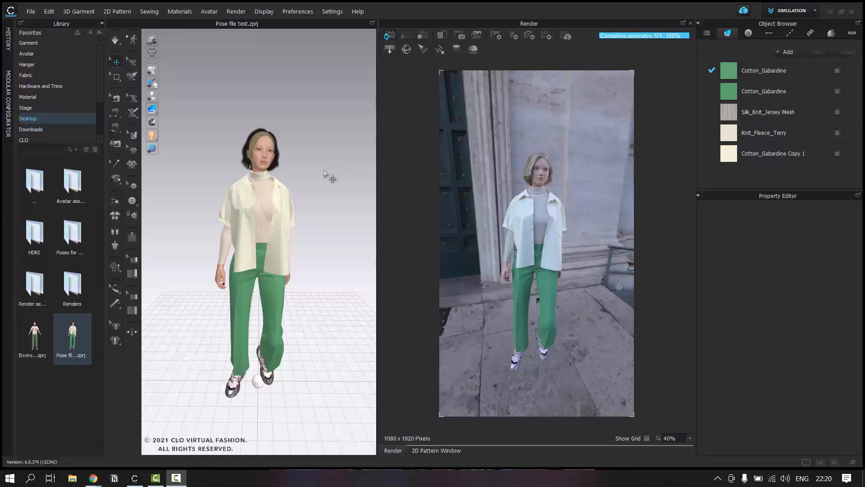
Step: Turn on Lock to Camera for the dome light and orbit around the avatar to test the lock
mouse_move(334, 174)
right_down()
mouse_move(383, 171)
mouse_move(245, 163)
mouse_move(323, 168)
right_up()
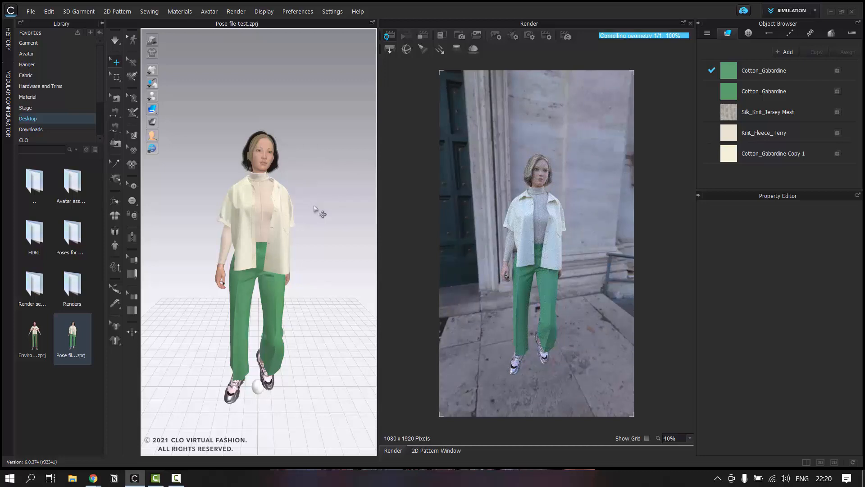
click(530, 37)
click(514, 35)
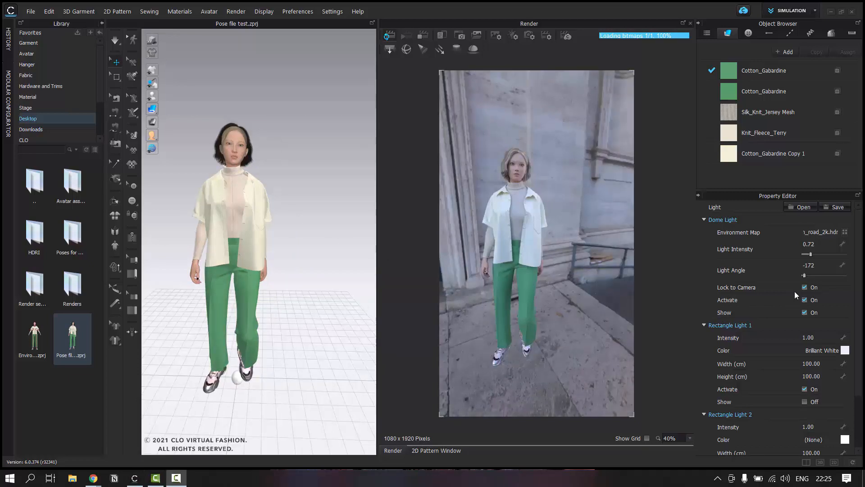
right_drag(286, 270, 376, 272)
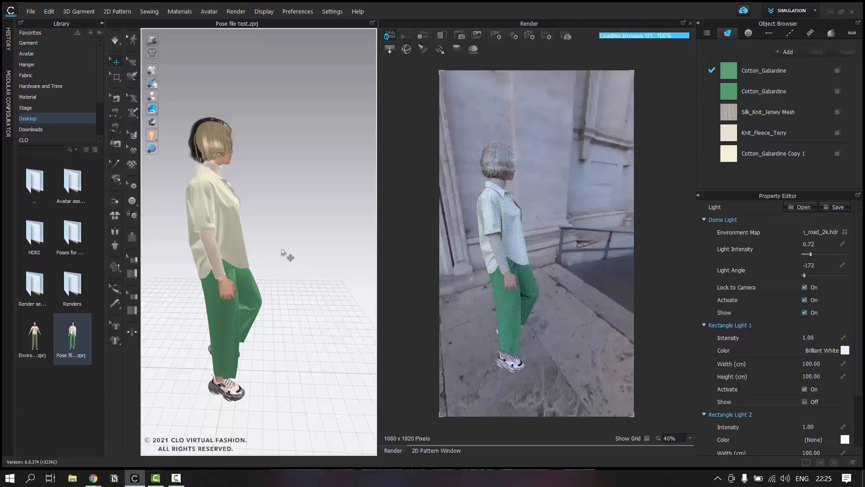
right_drag(276, 212, 232, 294)
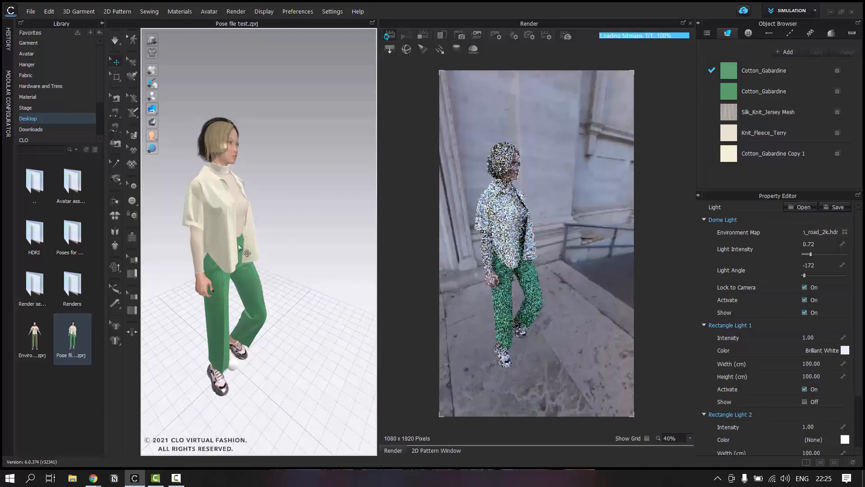
middle_drag(245, 274, 298, 293)
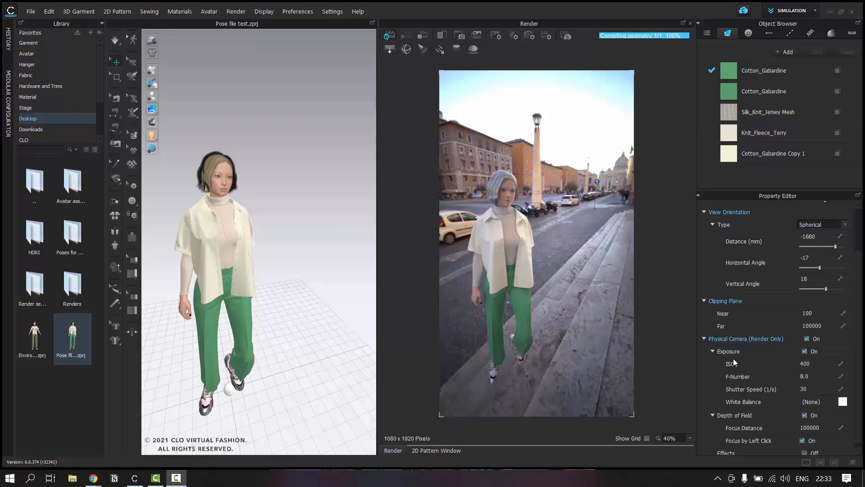
Step: Set the physical camera's exposure ISO to 500
click(819, 363)
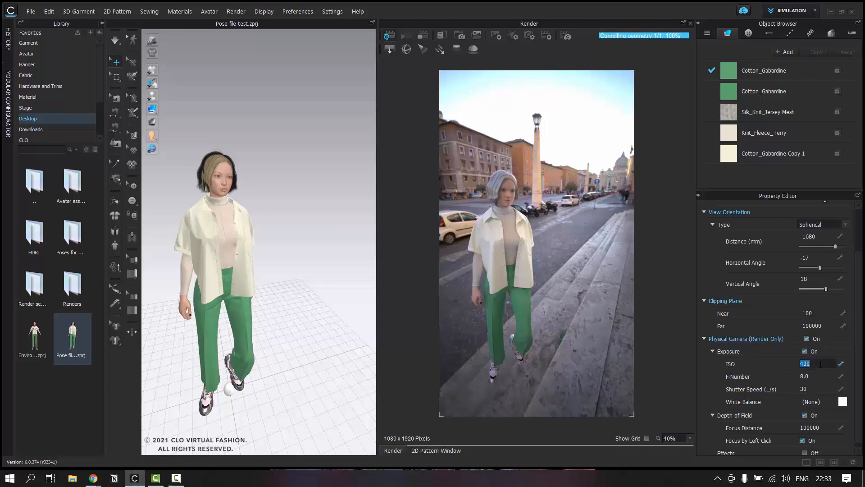
text(500)
key(Return)
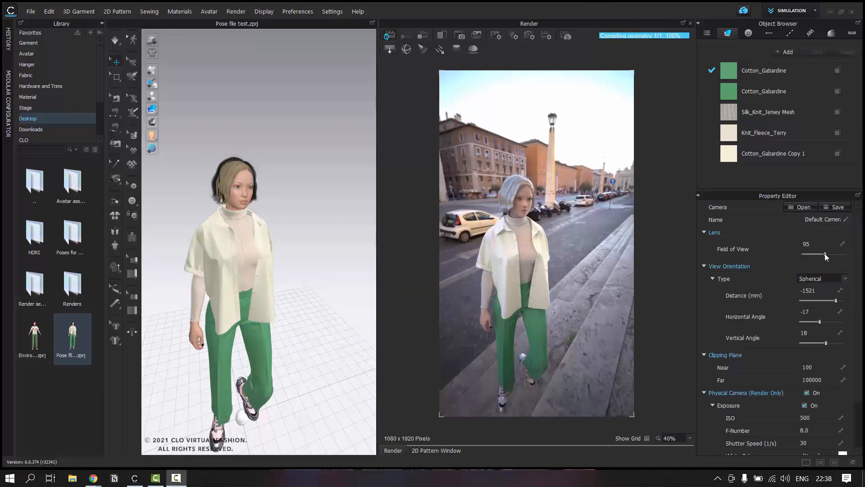
Step: Narrow the camera's field of view to 48 and shift the depth-of-field focus from the avatar to the street background and back
drag(825, 253, 814, 253)
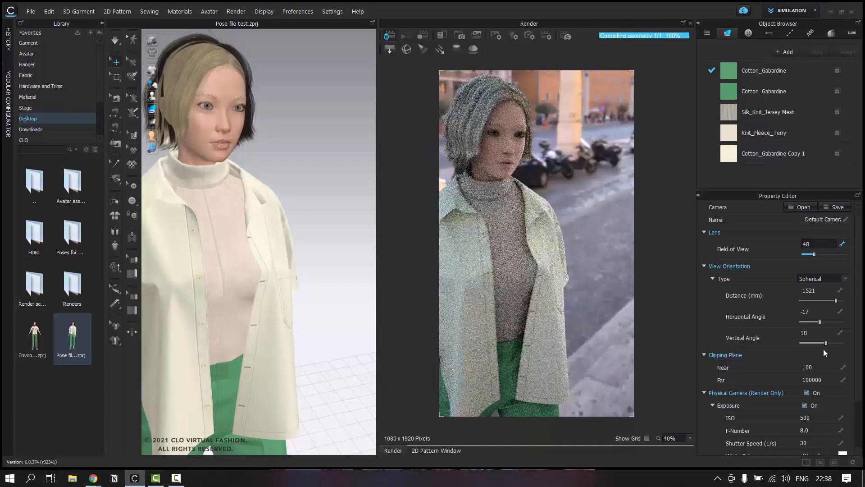
scroll(810, 380, down, 2)
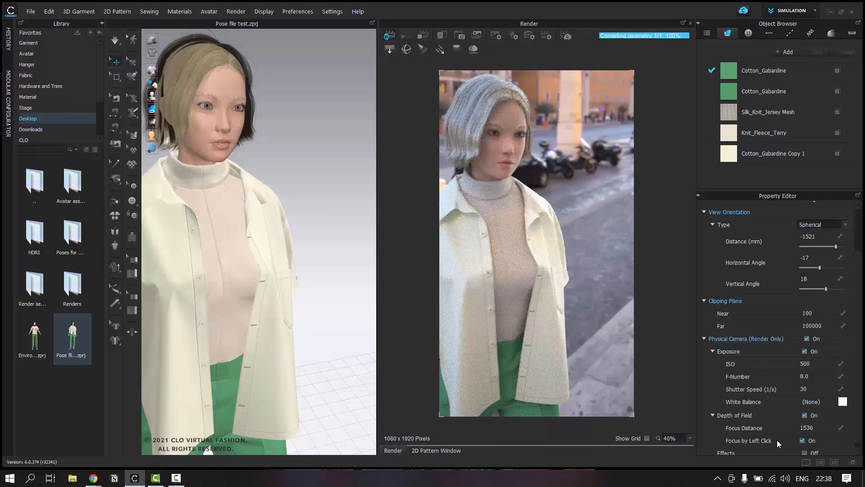
click(504, 179)
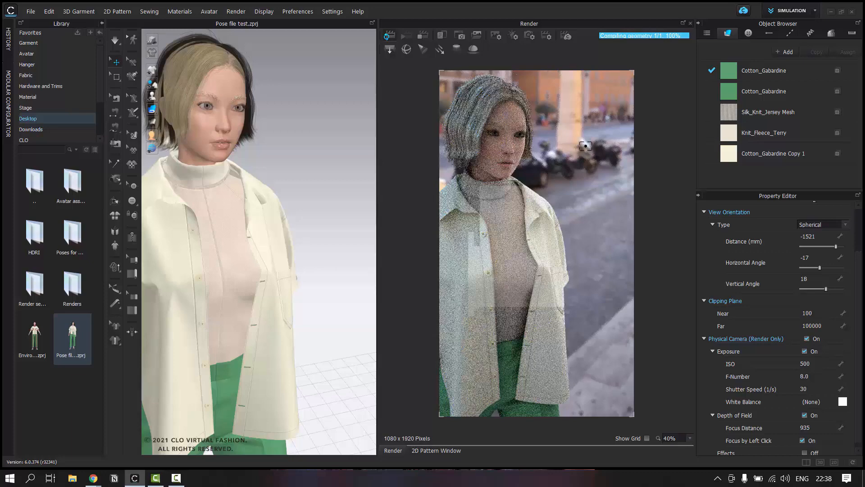
click(575, 143)
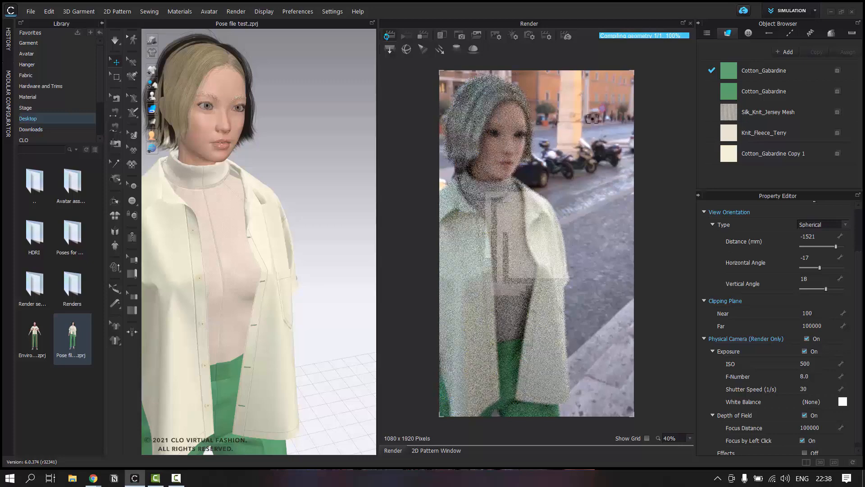
click(485, 118)
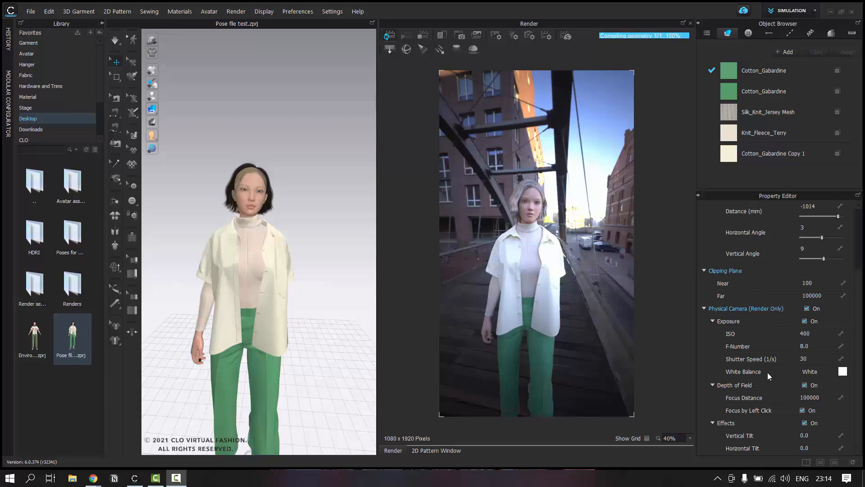
Step: Change the physical camera's white balance to the Airy Blue swatch from the PANTONE FHI Cotton TCX palette
click(843, 371)
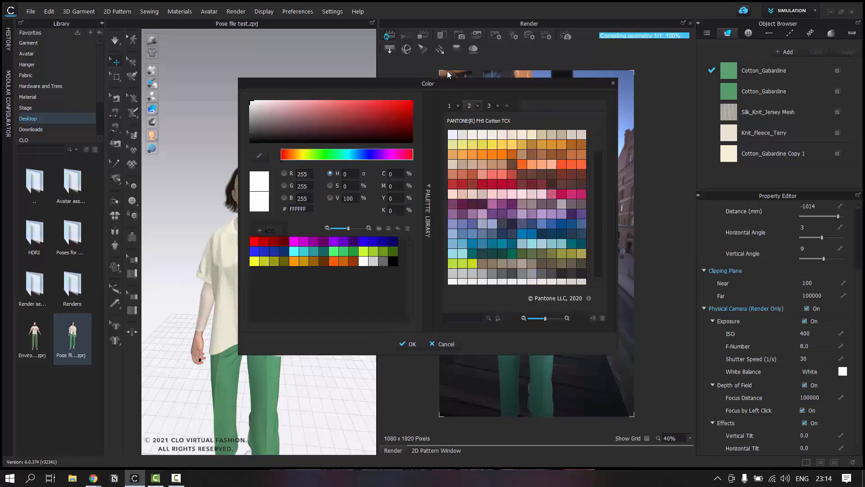
drag(444, 86, 232, 75)
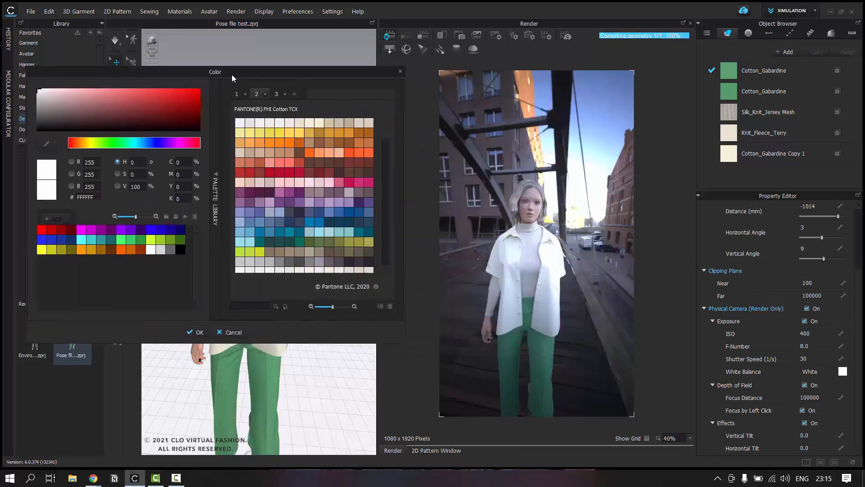
click(239, 221)
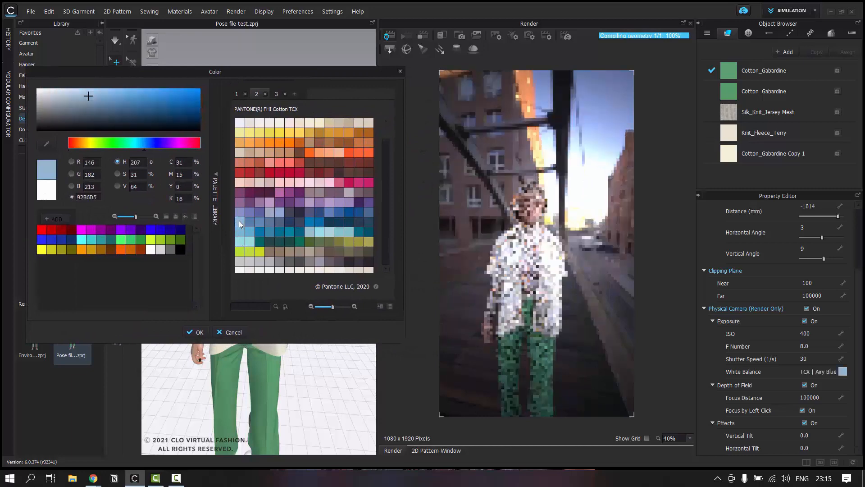
click(198, 334)
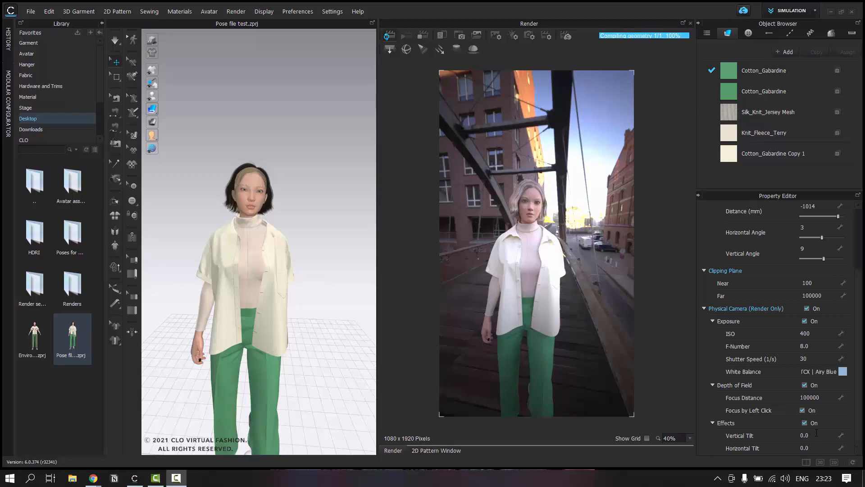
Step: Set the physical camera's vertical tilt effect first to 0.1 and finally to 0.2
click(816, 434)
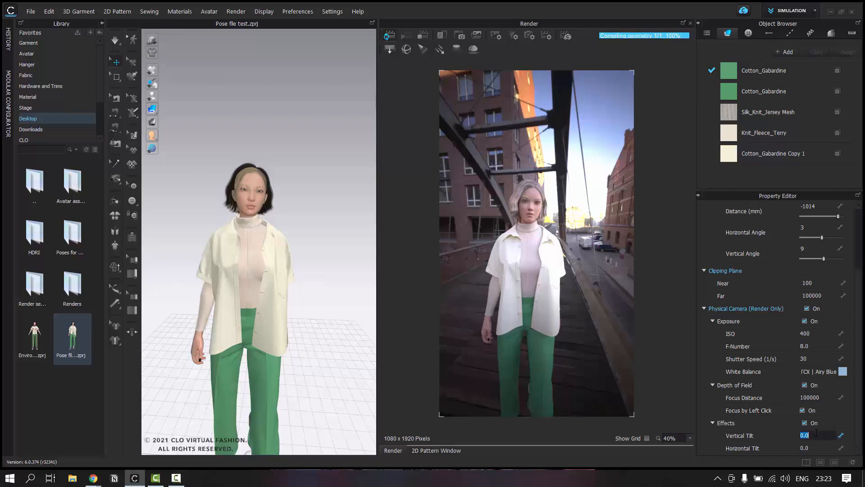
text(0.1)
key(Return)
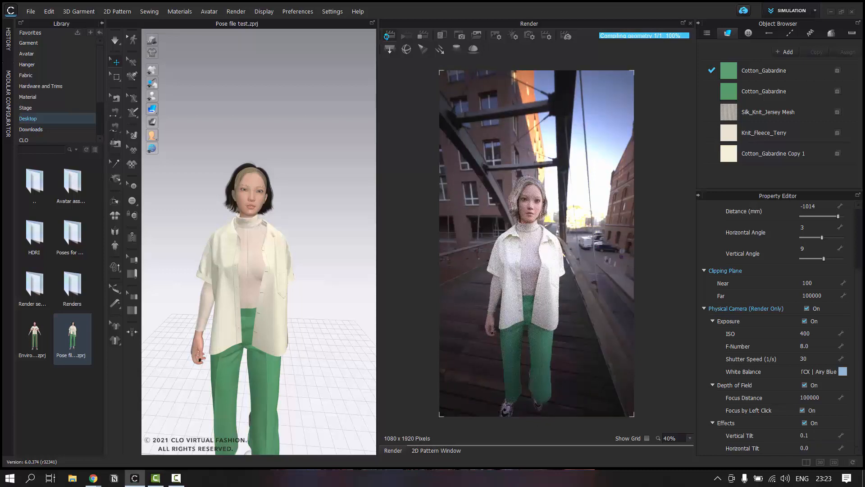
click(815, 435)
text(0.)
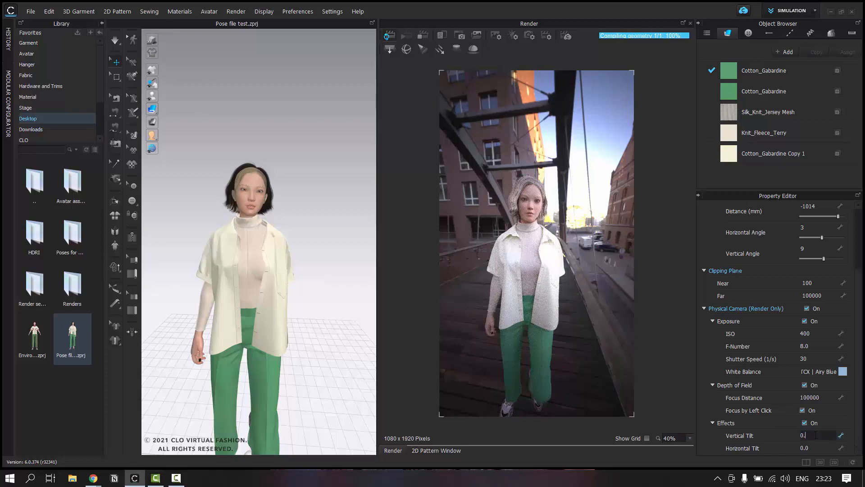
text(2)
key(Return)
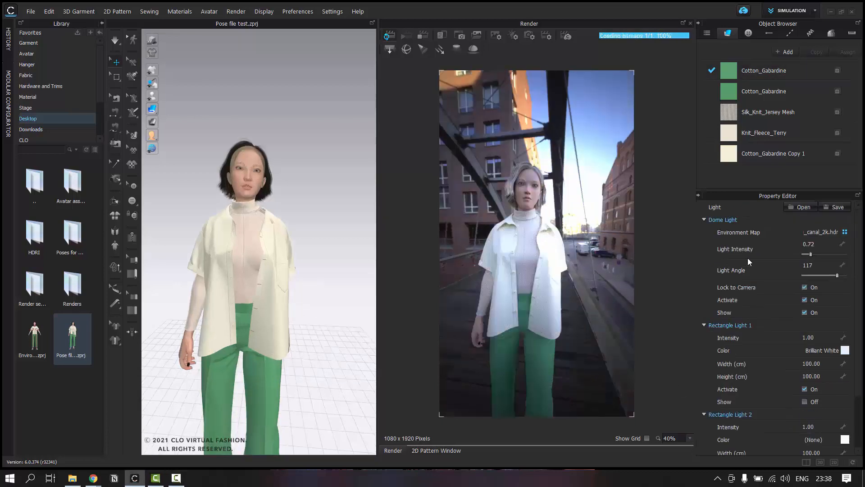
Step: Replace the dome light's environment map with palermo_sidewalk_2k
click(845, 232)
click(390, 178)
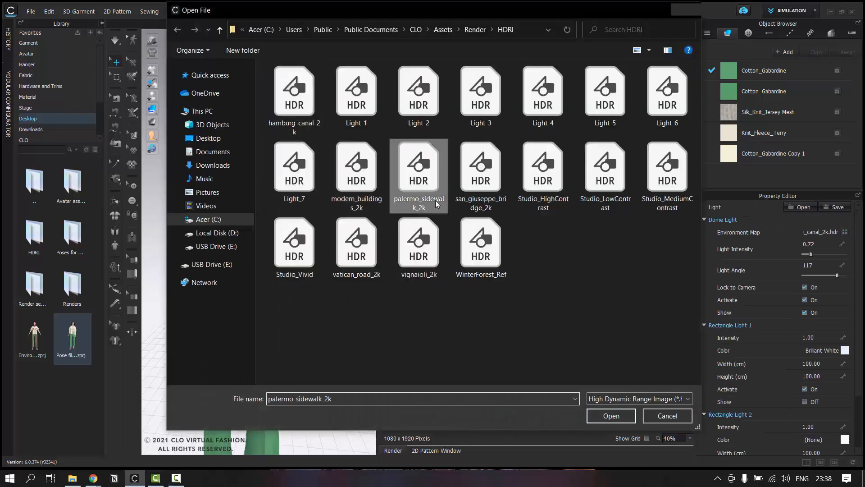
click(620, 418)
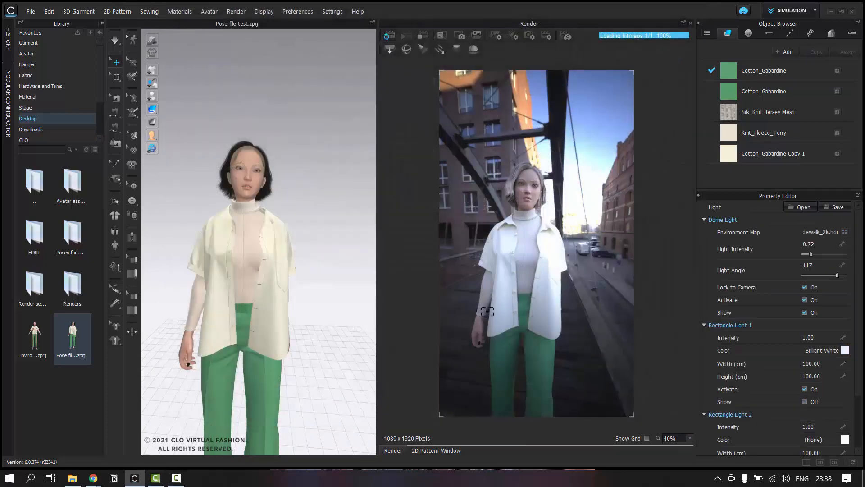